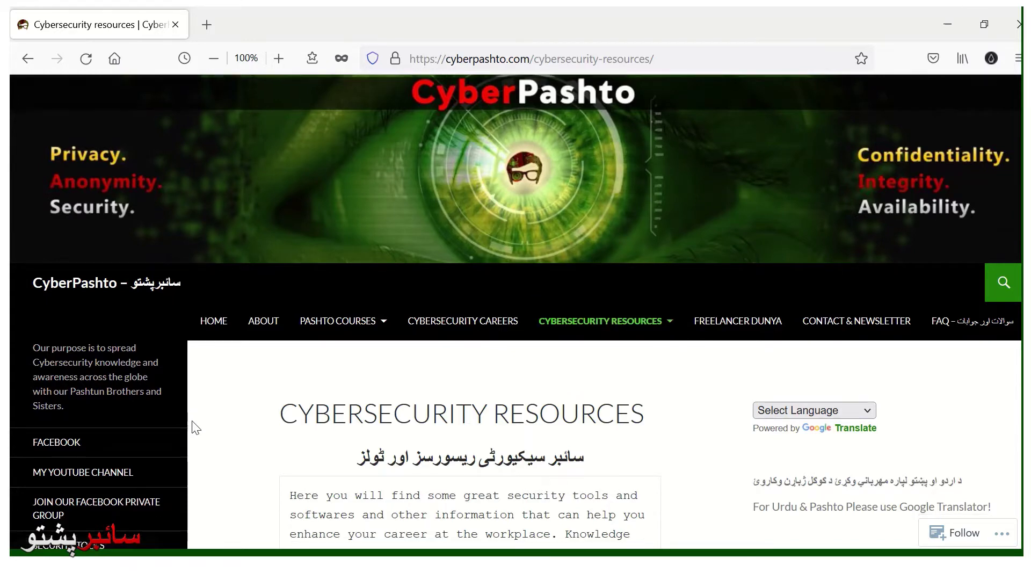
Scroll down the Cybersecurity Resources page and follow the PDF24 Free PDF Creator & Converter link
scroll(237, 428, "down", 10)
scroll(236, 427, "down", 5)
scroll(237, 428, "down", 5)
scroll(239, 432, "down", 5)
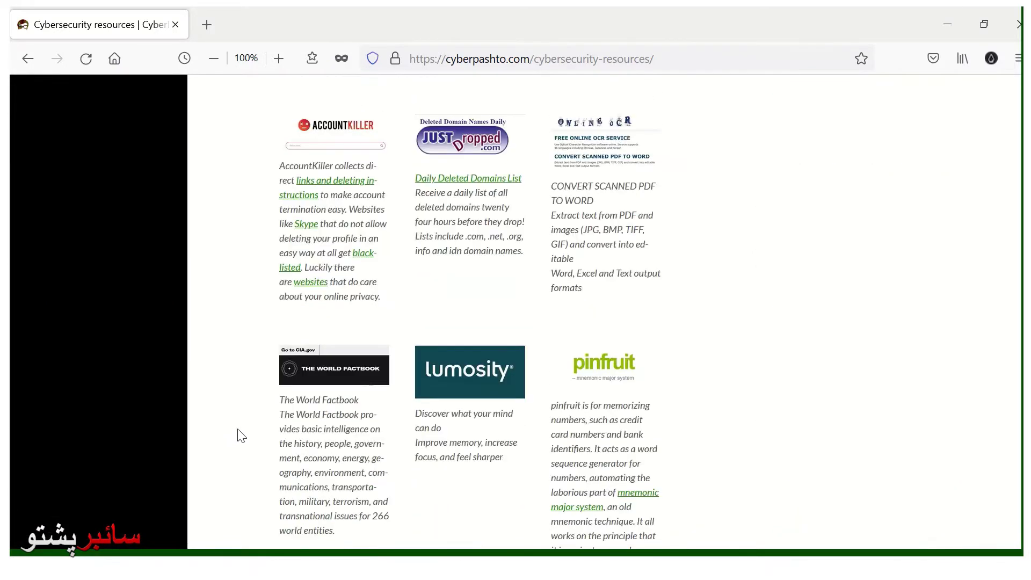
scroll(239, 432, "down", 6)
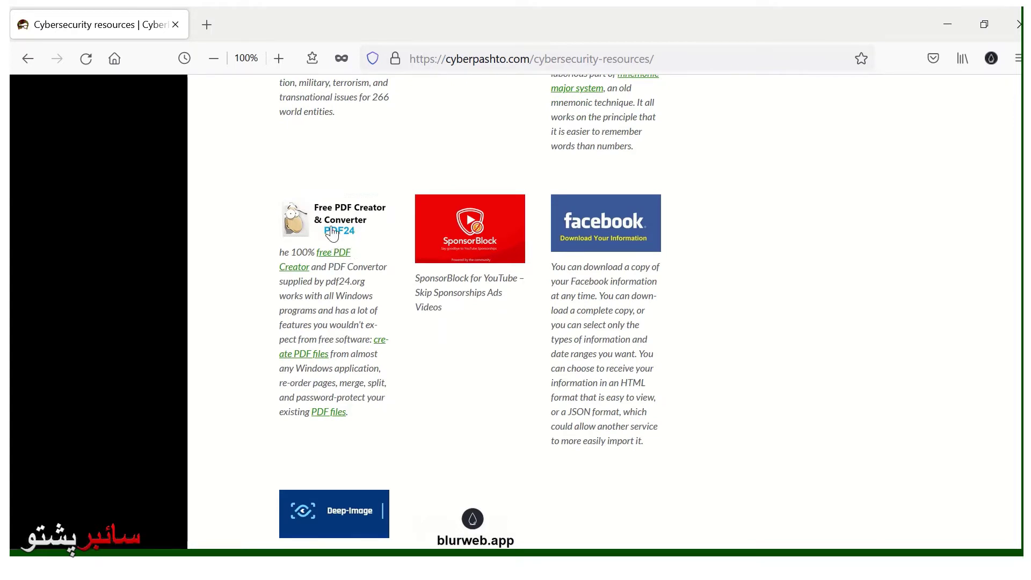
left_click(330, 228)
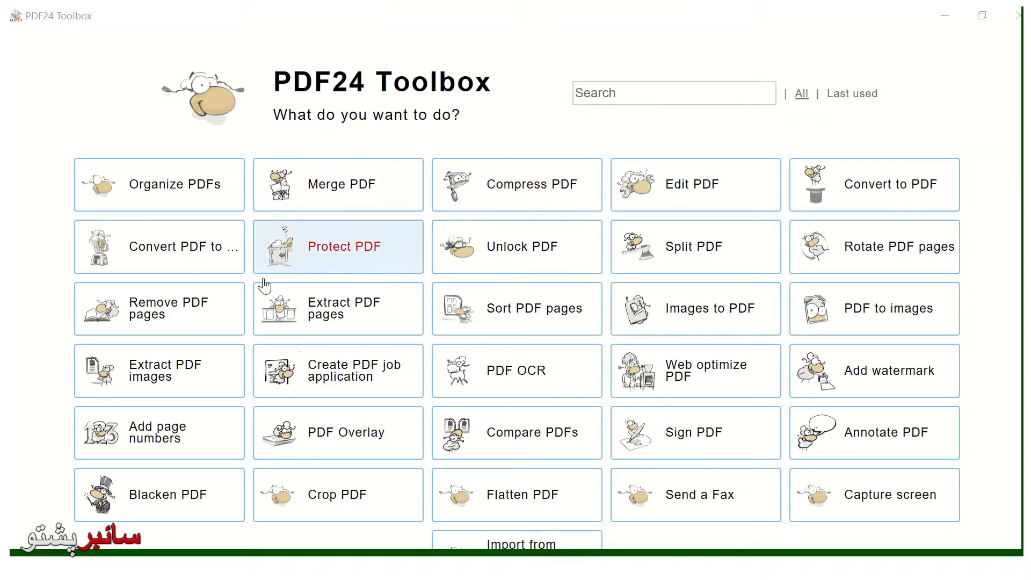
Scroll through the PDF24 Toolbox tool list to find Edit PDF
scroll(252, 328, "down", 3)
scroll(260, 332, "down", 4)
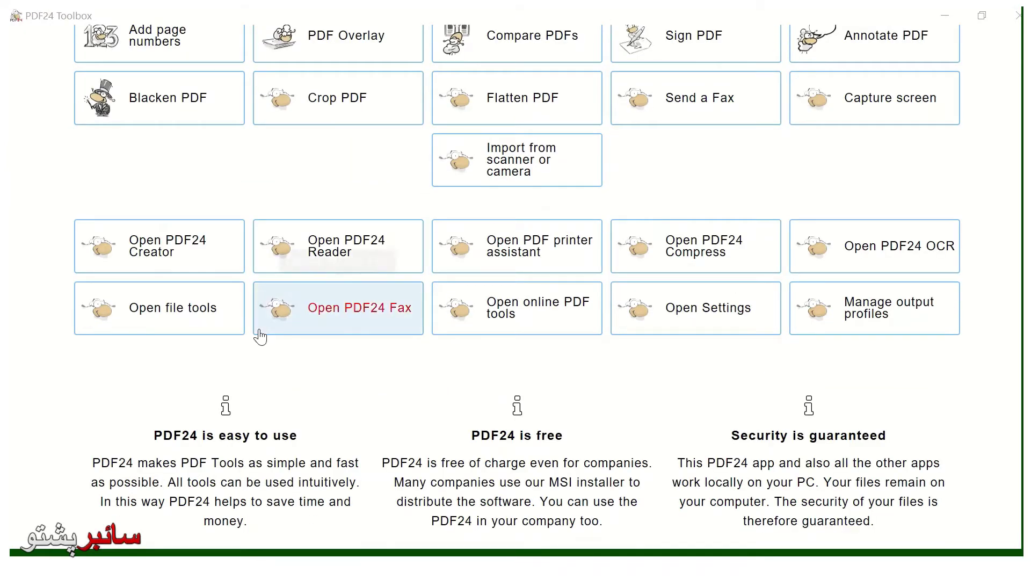
scroll(261, 333, "up", 3)
scroll(261, 336, "up", 2)
scroll(262, 336, "up", 2)
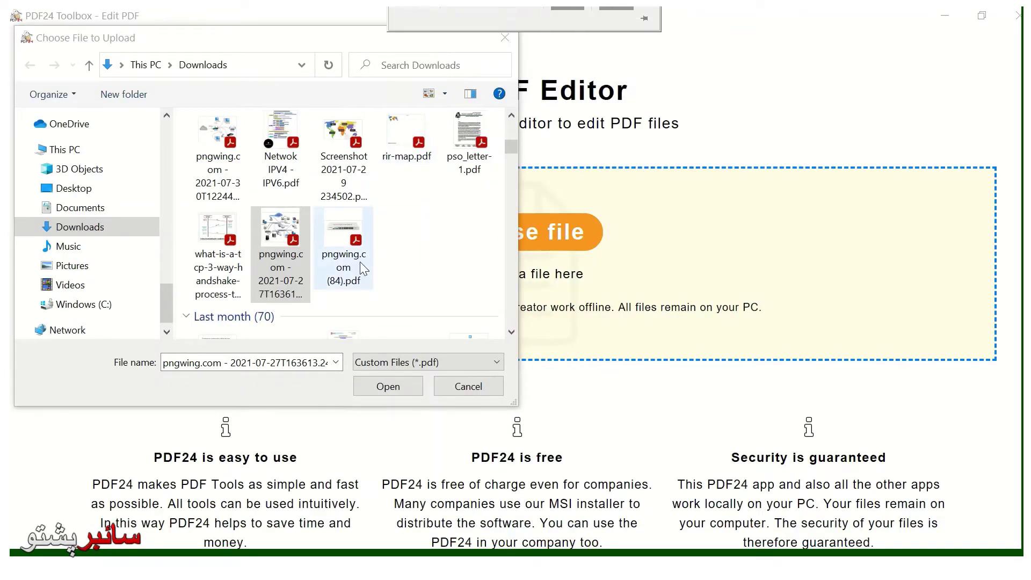
Open the chosen pngwing.com network diagram PDF and scroll through its page 1
left_click(389, 387)
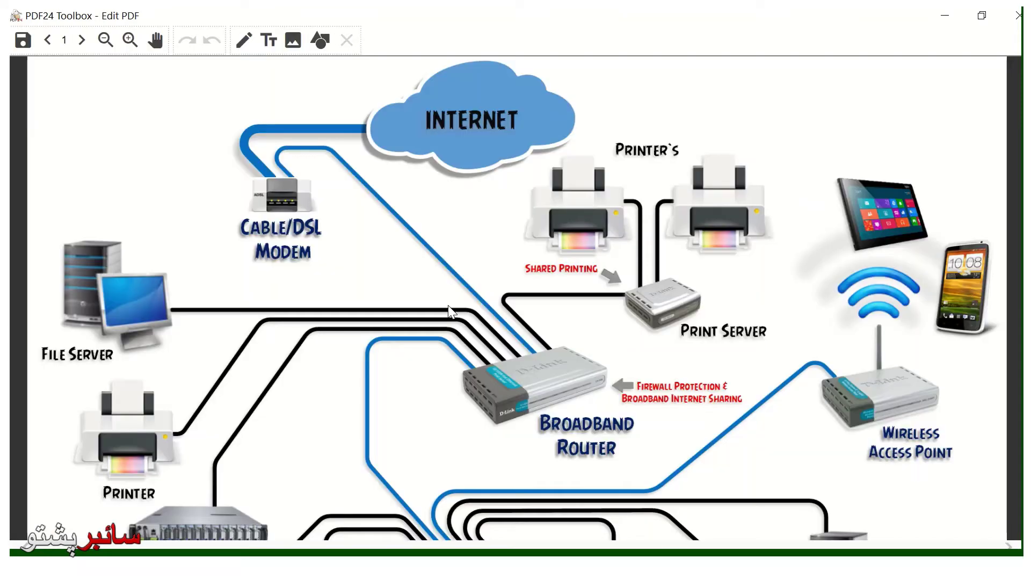
scroll(448, 305, "down", 5)
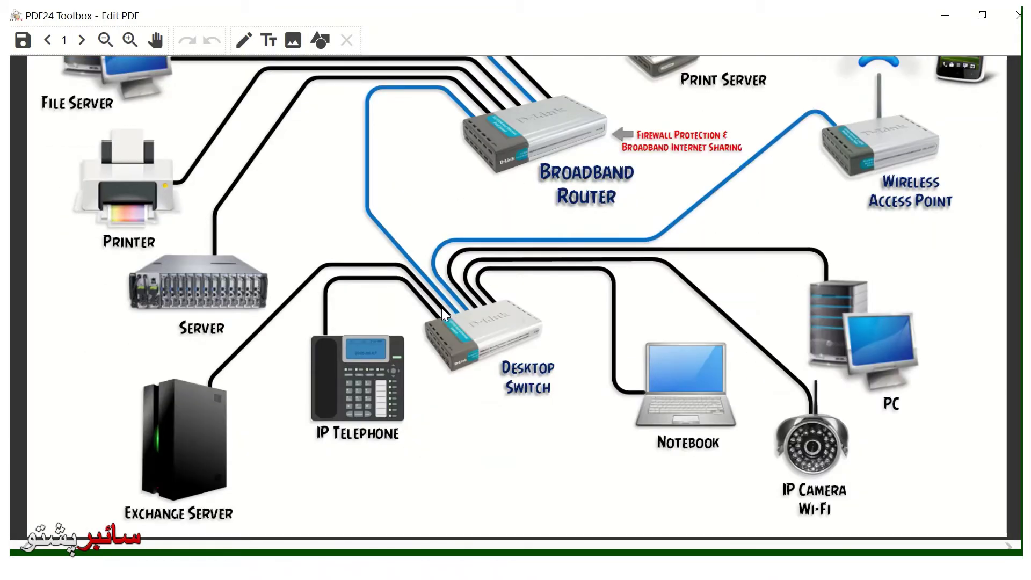
scroll(439, 310, "up", 3)
scroll(436, 285, "up", 2)
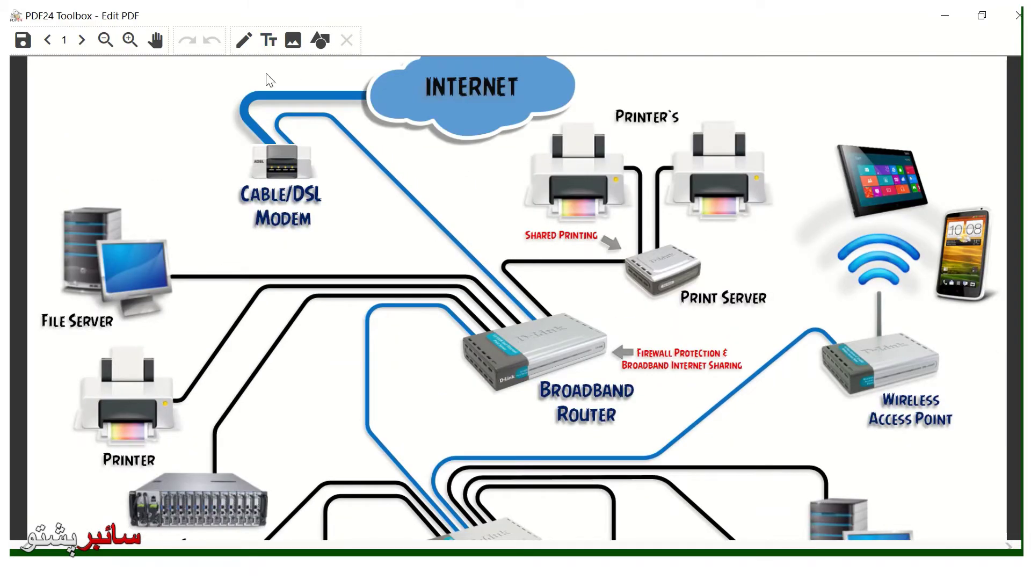
Add a text box reading 'Cyber Pashto' and drag it toward the top-left corner
left_click(269, 42)
left_click(269, 43)
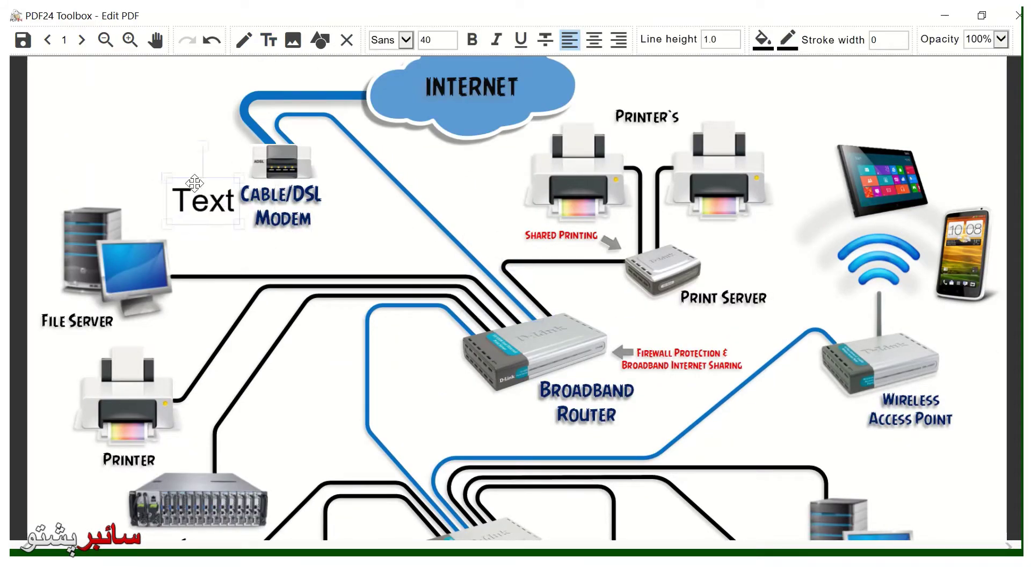
left_click(172, 166)
double_click(173, 167)
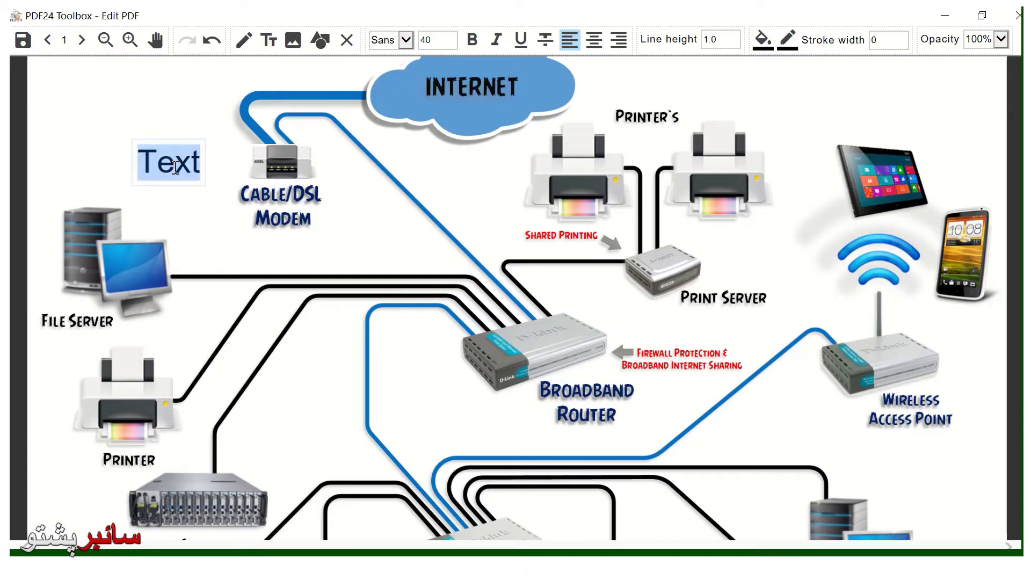
type("Cybe")
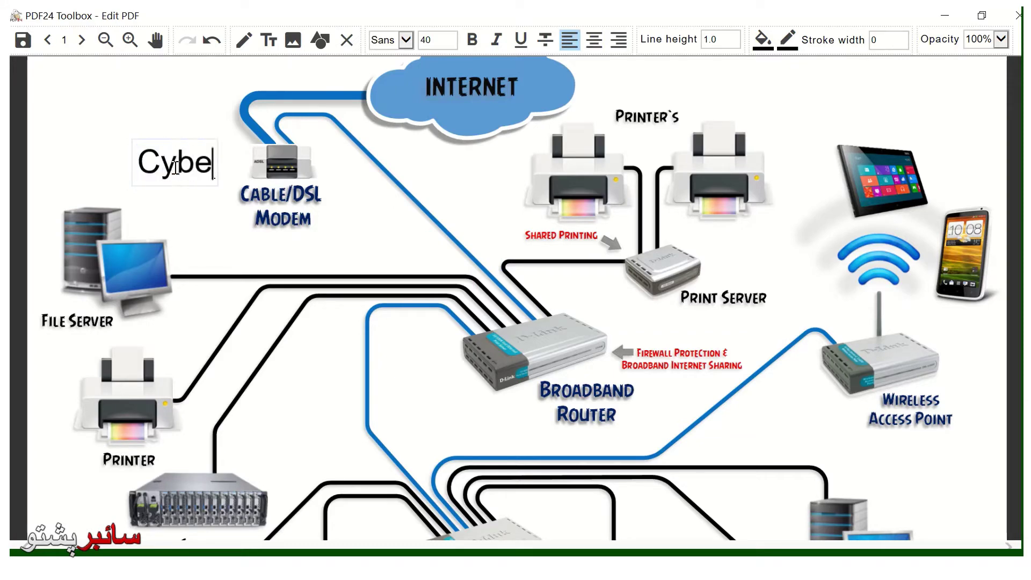
type("r Pashto")
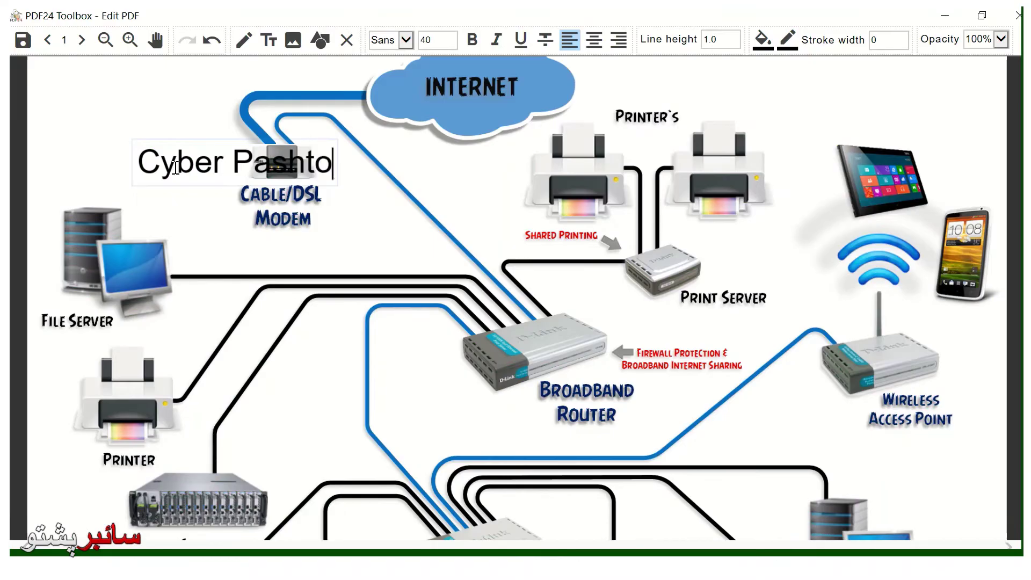
left_click(192, 153)
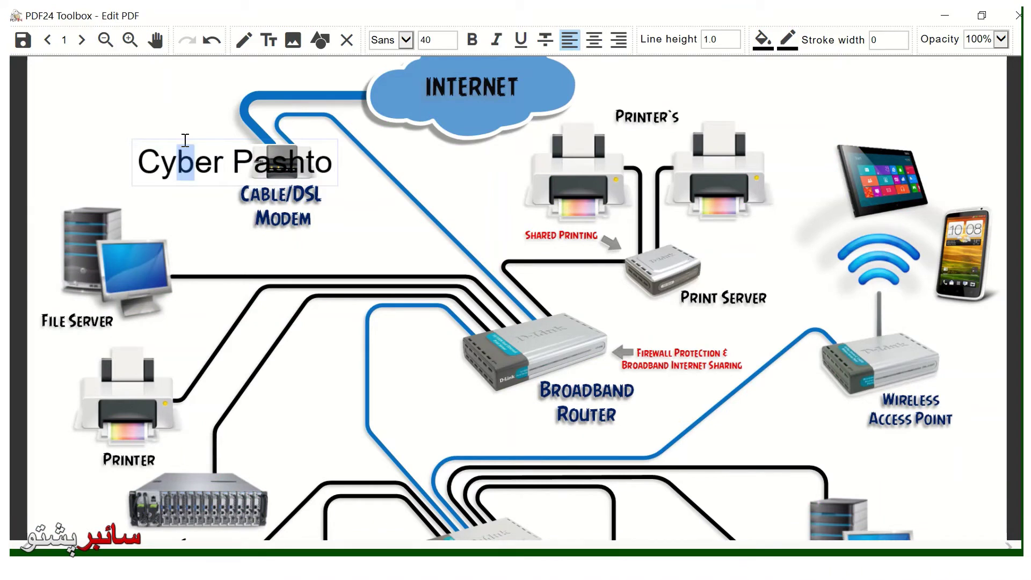
left_click(184, 126)
left_click(185, 142)
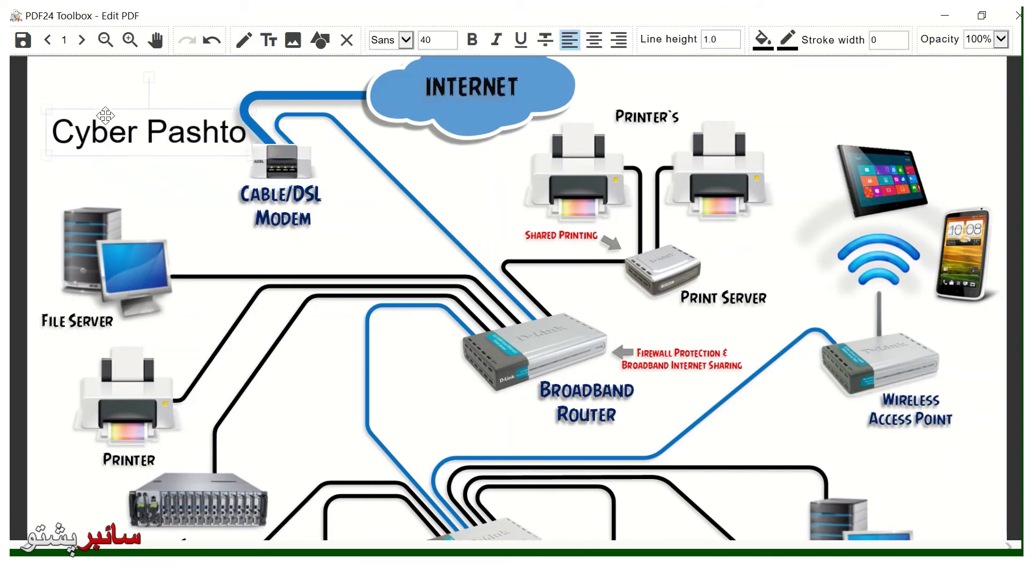
left_click_drag(178, 145, 76, 126)
Set the Cyber Pashto text to Sans at size 20 and reposition it beside the modem
double_click(110, 143)
left_click(109, 143)
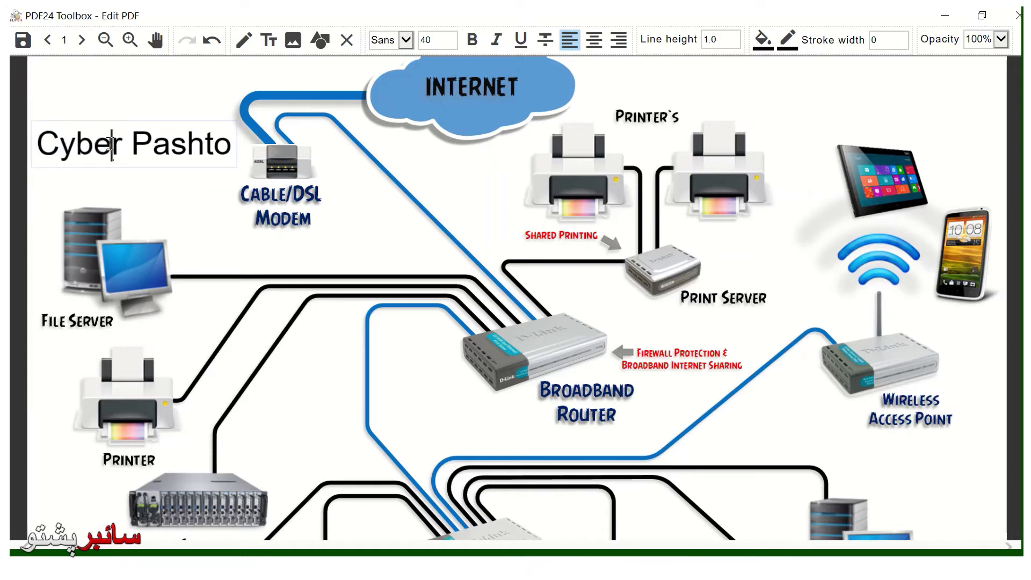
double_click(110, 139)
left_click(123, 142)
left_click_drag(36, 142, 231, 143)
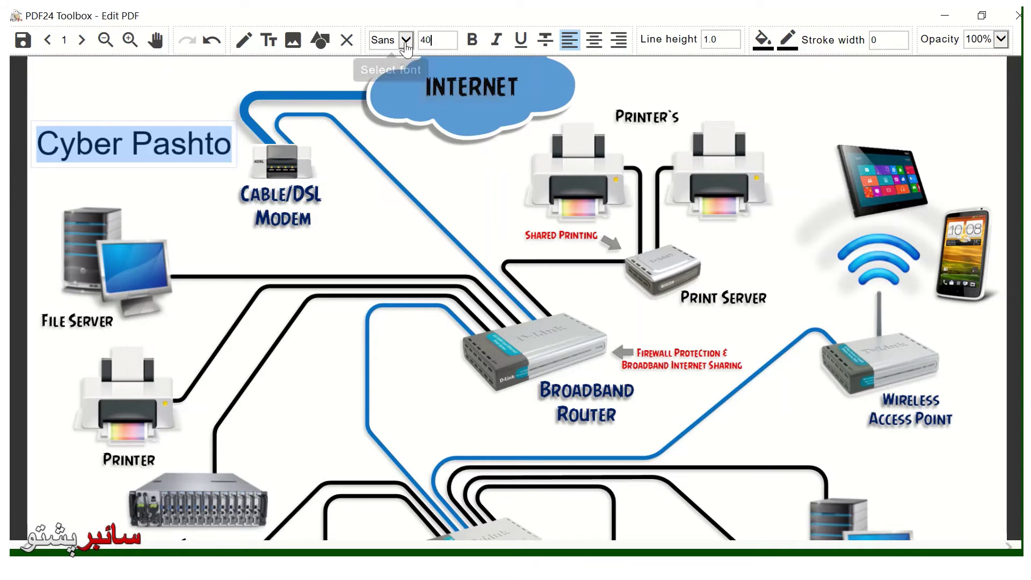
left_click(406, 40)
left_click(418, 36)
left_click(433, 41)
type("20")
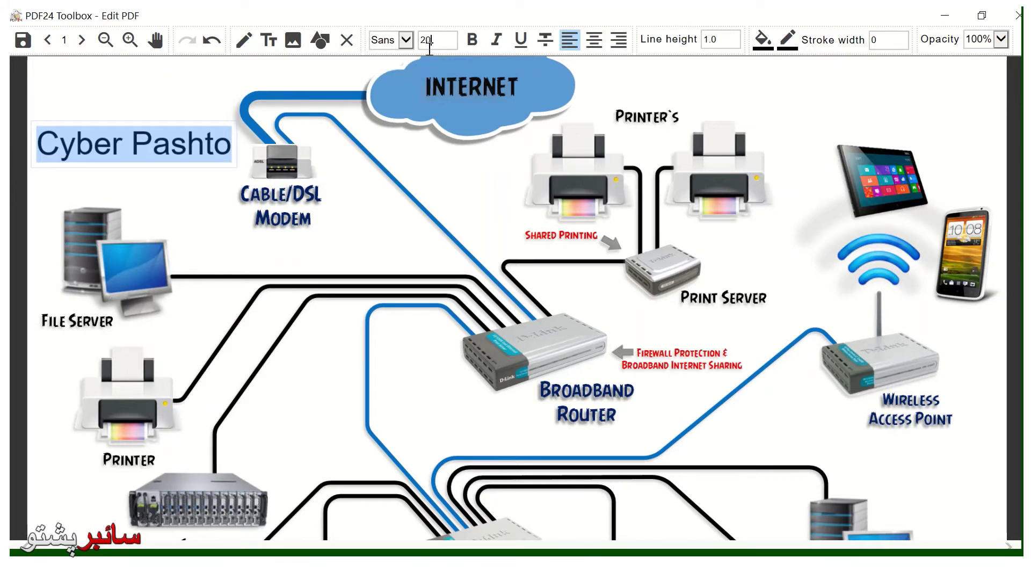
key("Return")
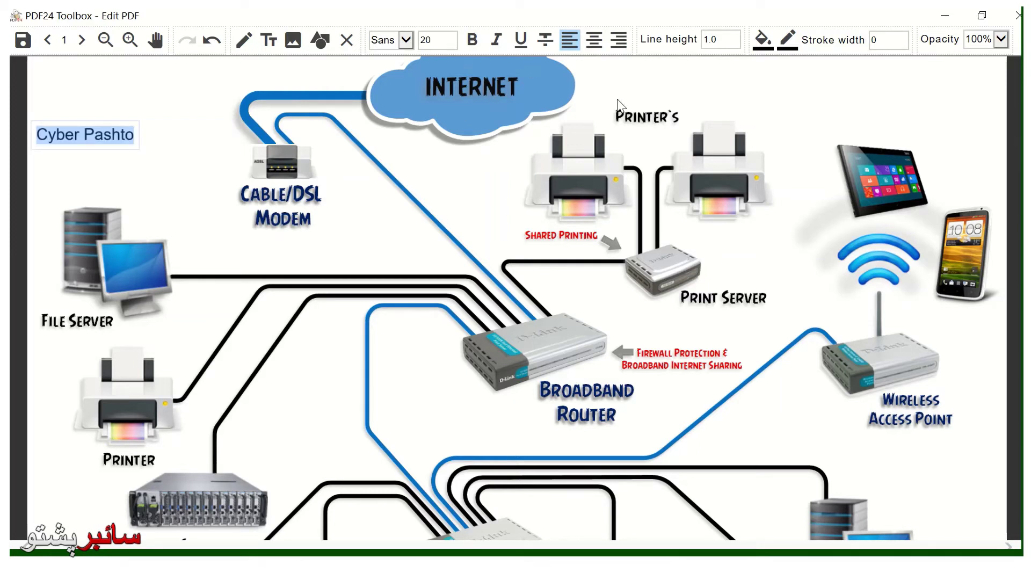
left_click(423, 198)
mouse_move(133, 149)
left_mouse_down()
mouse_move(247, 162)
mouse_move(142, 146)
left_mouse_up()
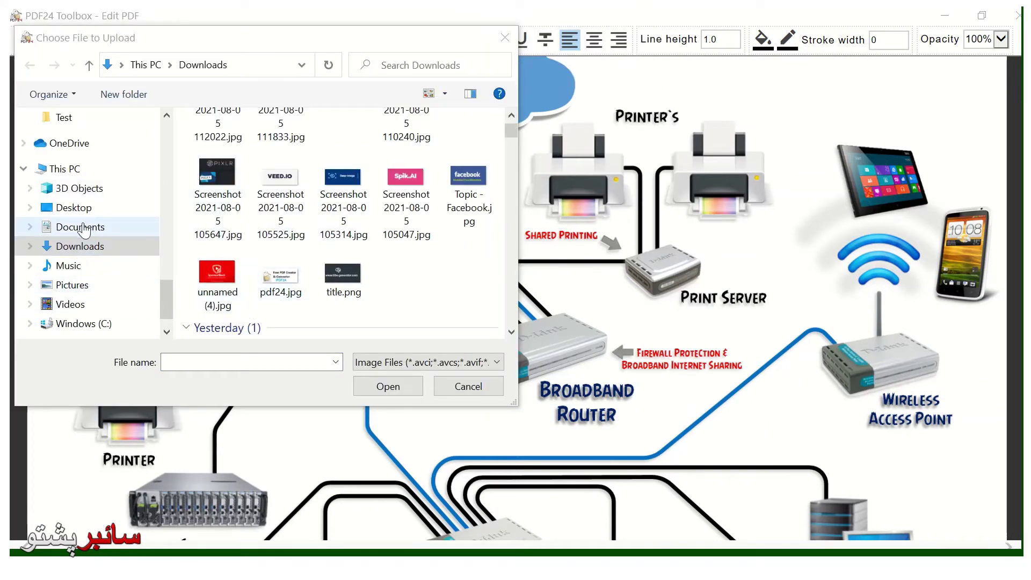
Insert pdf24.jpg, shrink it, and place it top-left just above the Cyber Pashto text
left_click(281, 284)
left_click(387, 386)
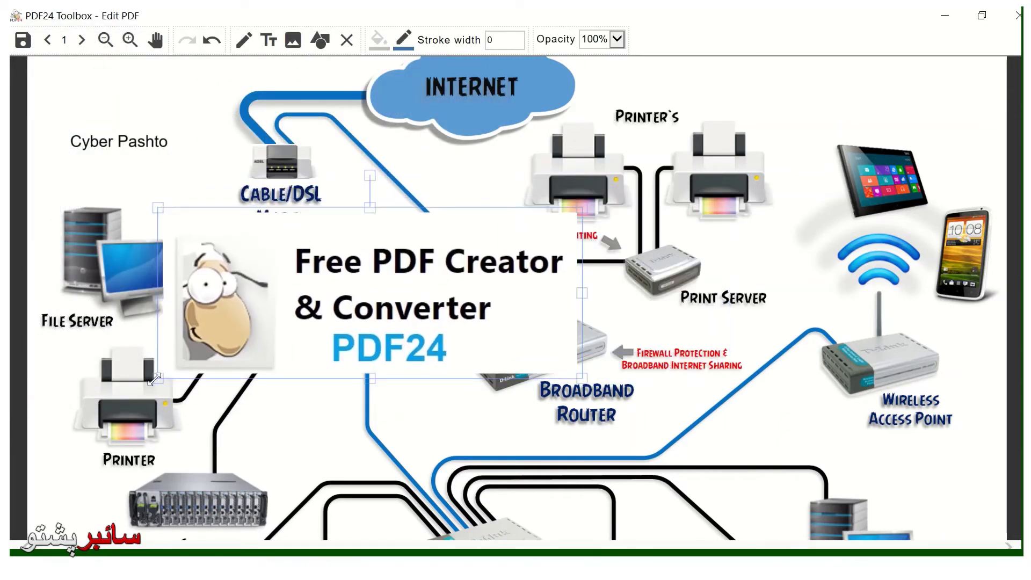
mouse_move(158, 377)
left_mouse_down()
mouse_move(435, 271)
mouse_move(90, 107)
left_mouse_up()
left_click(193, 173)
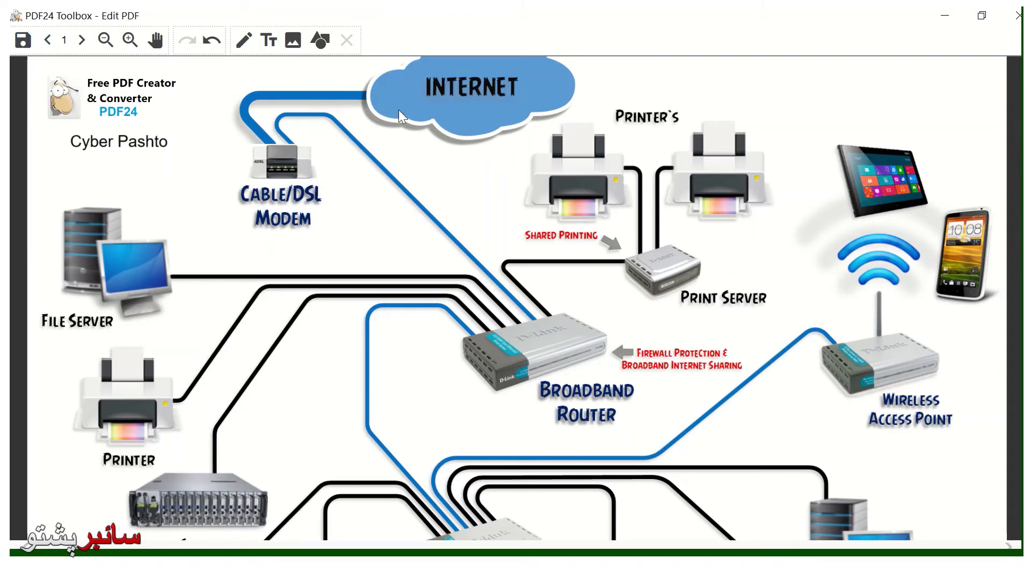
left_click_drag(107, 93, 106, 90)
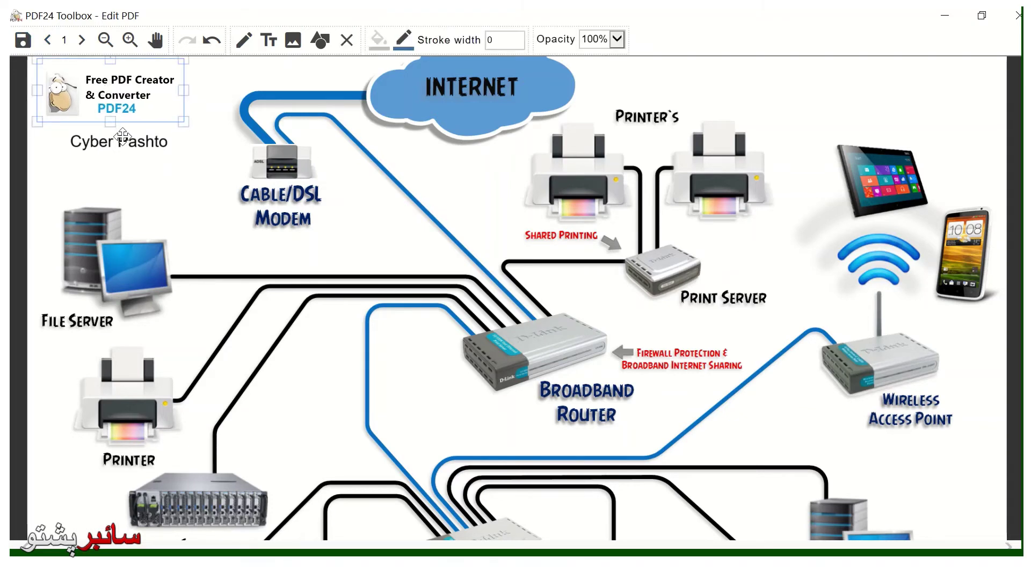
left_click_drag(123, 137, 110, 136)
left_click(216, 148)
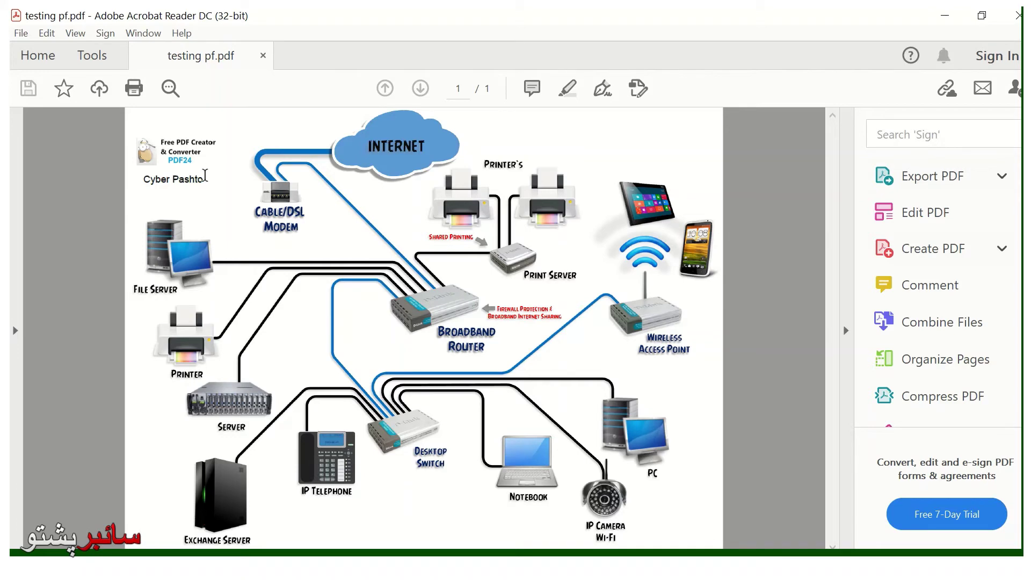
Check the PDF24 logo in testing pf.pdf in Acrobat Reader by selecting and deselecting it
left_click(162, 151)
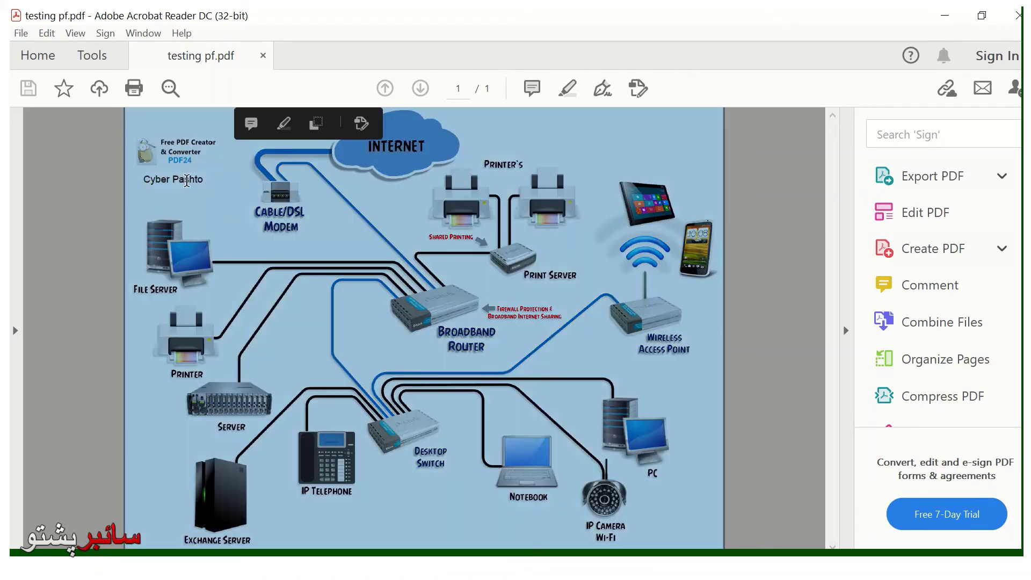
left_click(173, 183)
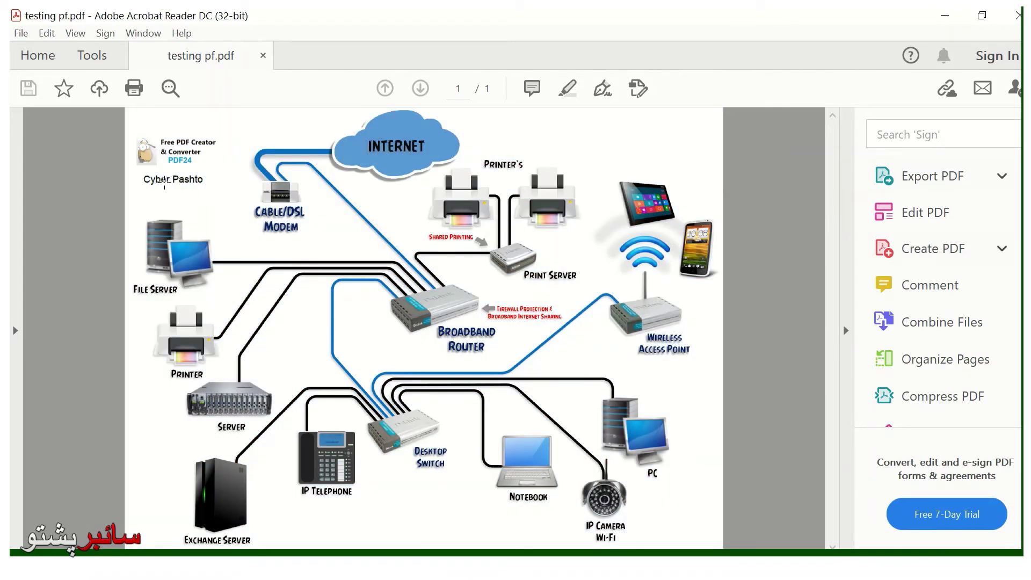
left_click(164, 161)
left_click(187, 171)
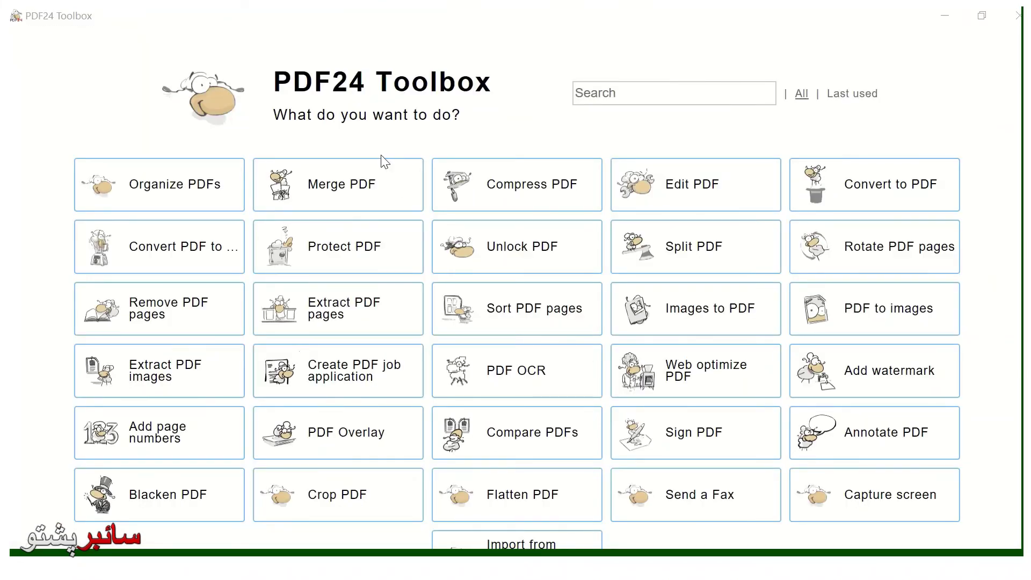
scroll(387, 239, "down", 5)
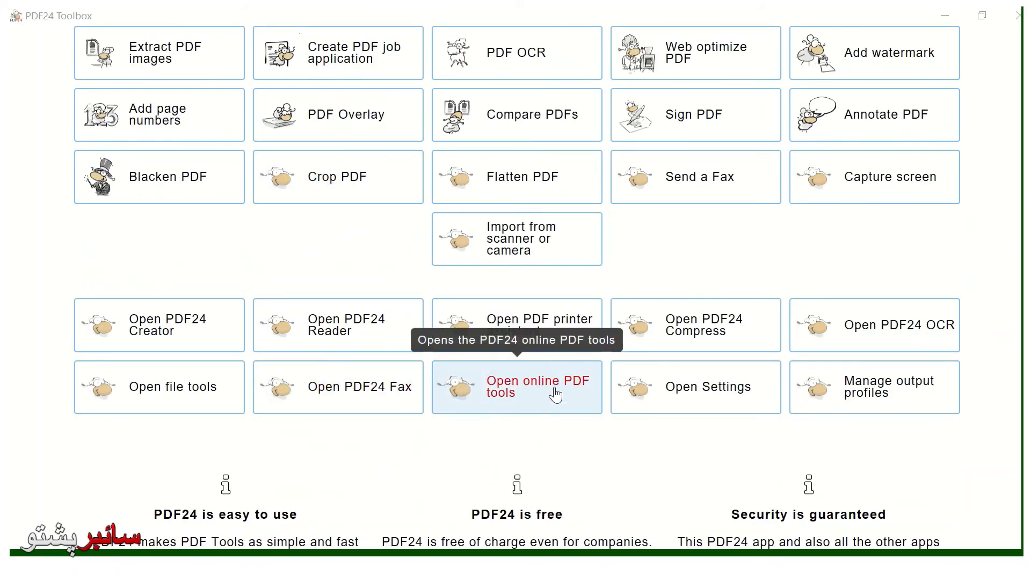
scroll(392, 288, "up", 3)
scroll(379, 294, "up", 3)
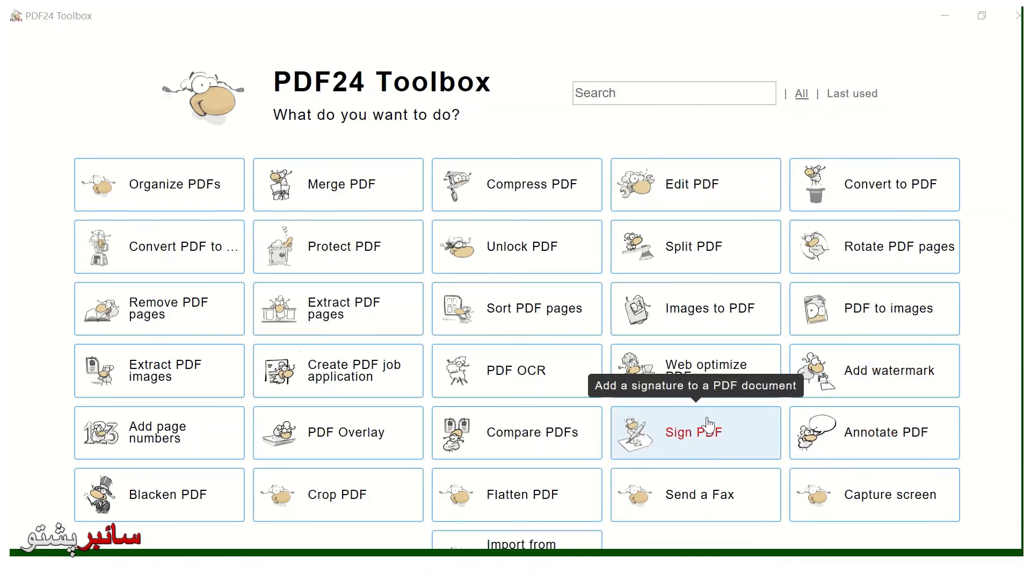
scroll(707, 426, "down", 2)
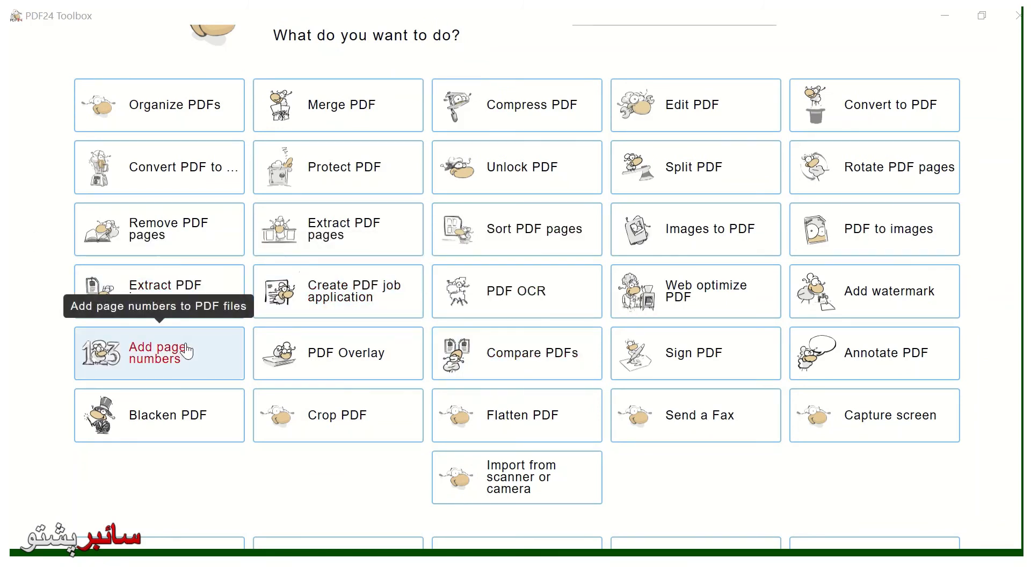
scroll(186, 351, "up", 2)
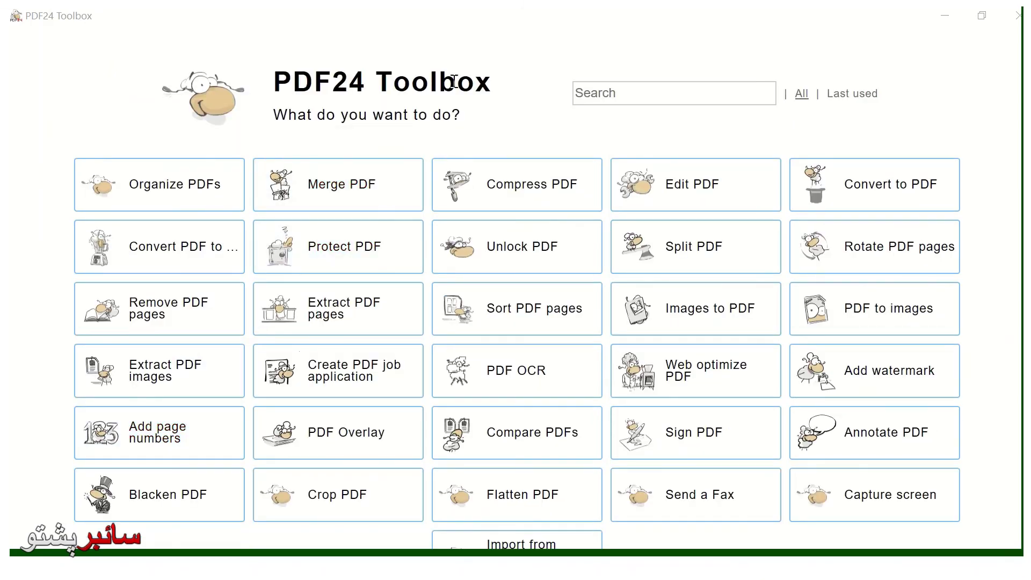